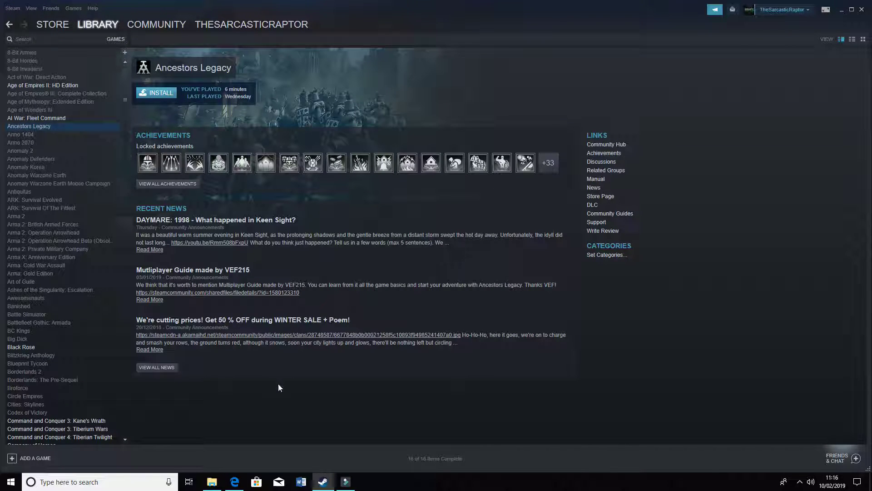
- Select Command and Conquer 3: Tiberium Wars in the library, then open the "Command & Conquer 3 Tiberium Wars" folder under Documents in File Explorer
drag(124, 89, 114, 132)
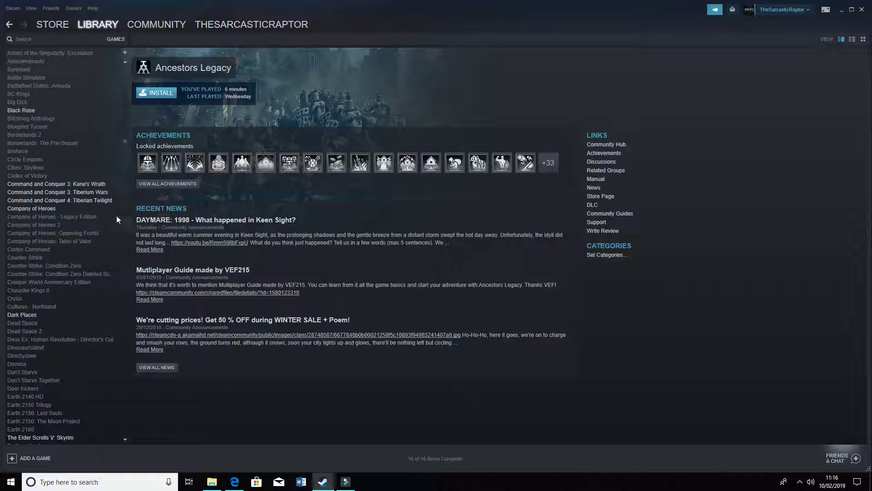
click(83, 194)
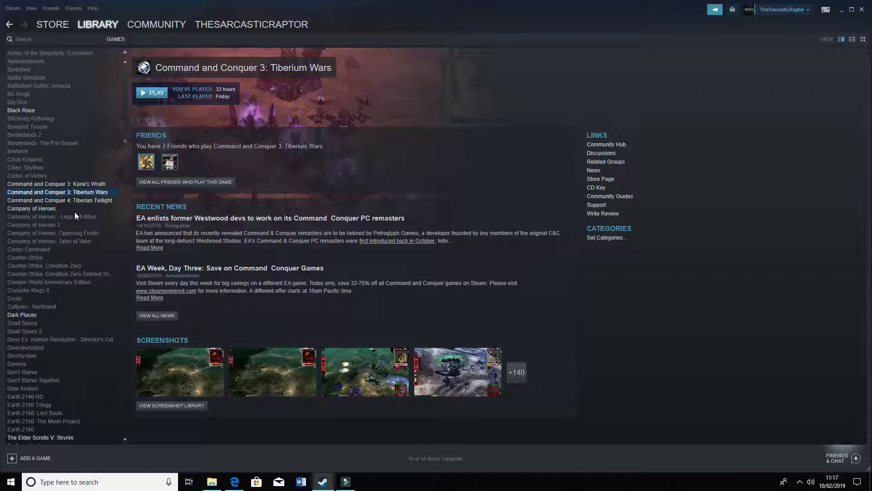
click(212, 482)
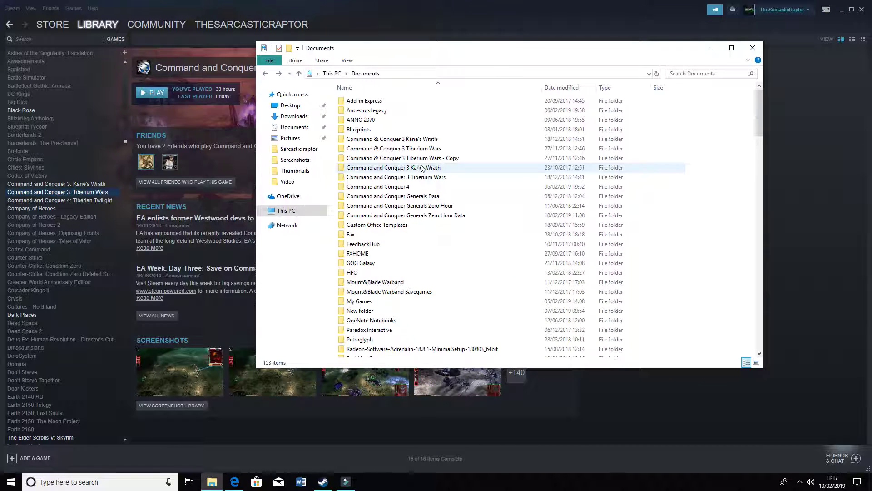
double_click(426, 148)
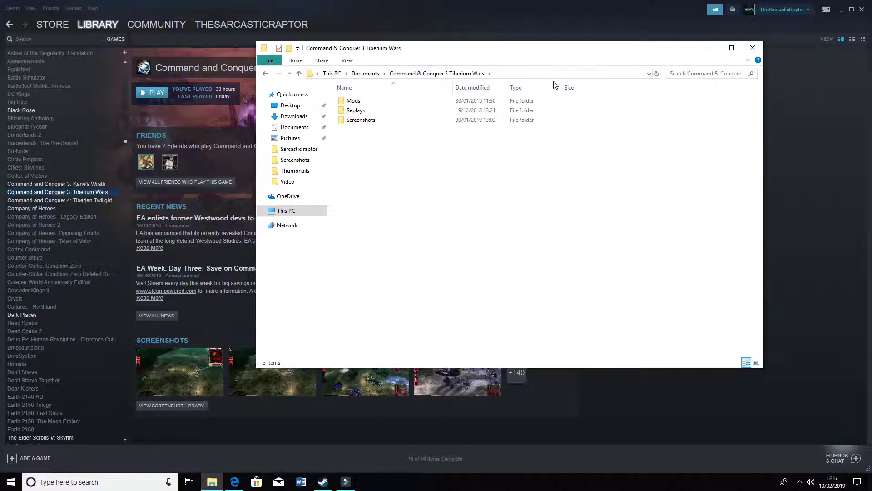
- Check the contents of the "Command & Conquer 3 Tiberium Wars - Copy" folder and return to Documents
click(267, 74)
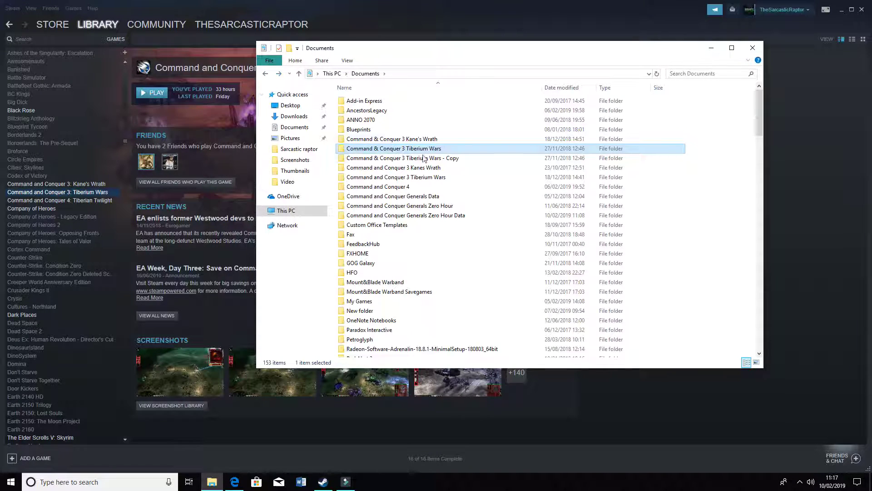
right_click(430, 146)
click(414, 148)
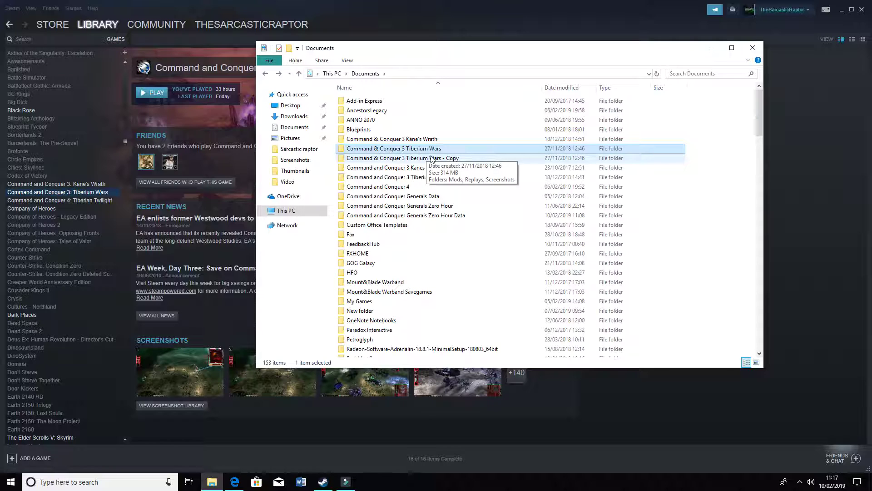
double_click(460, 158)
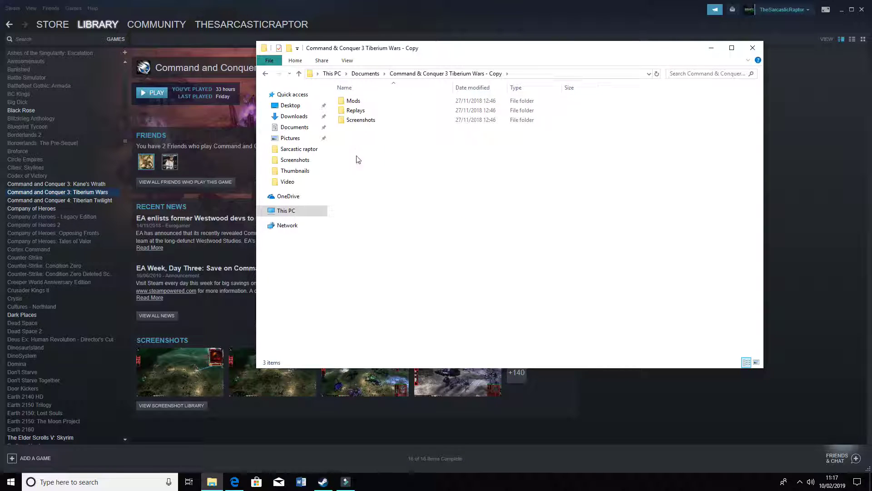
click(265, 74)
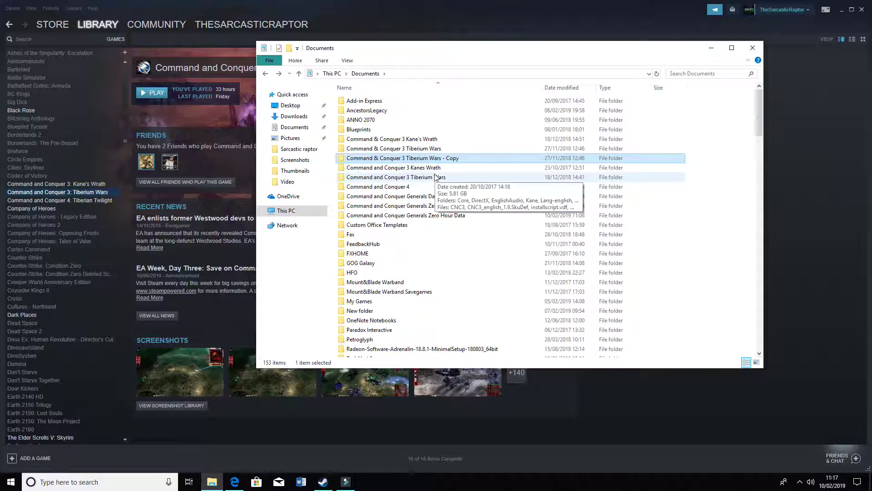
- Look through the Screenshots, Replays and Mods subfolders of "Command & Conquer 3 Tiberium Wars" and close File Explorer
double_click(384, 149)
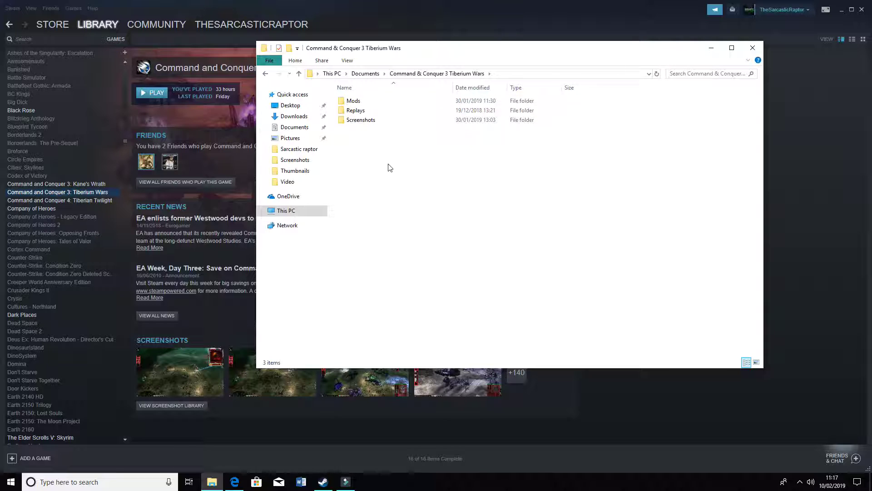
double_click(366, 120)
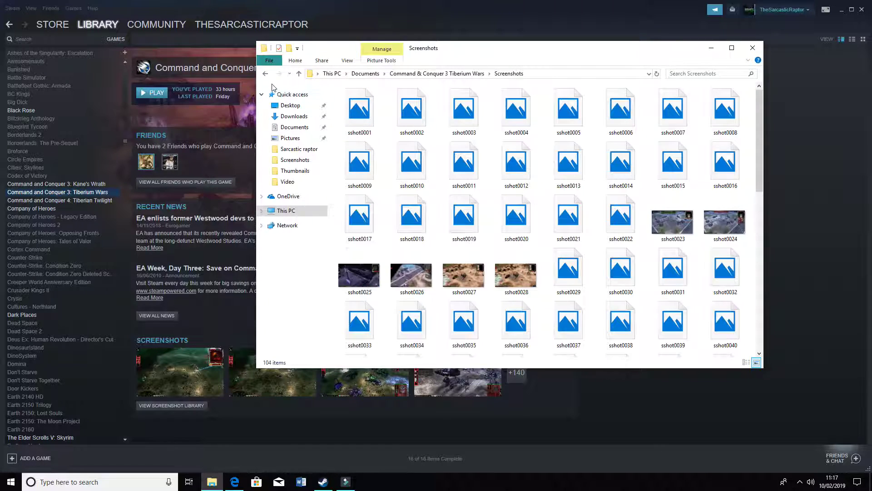
key(alt+Left)
double_click(378, 112)
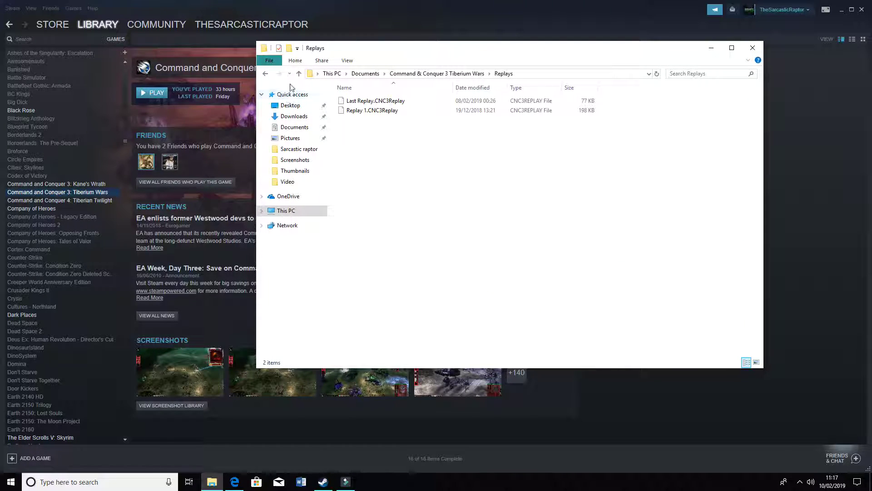
click(266, 73)
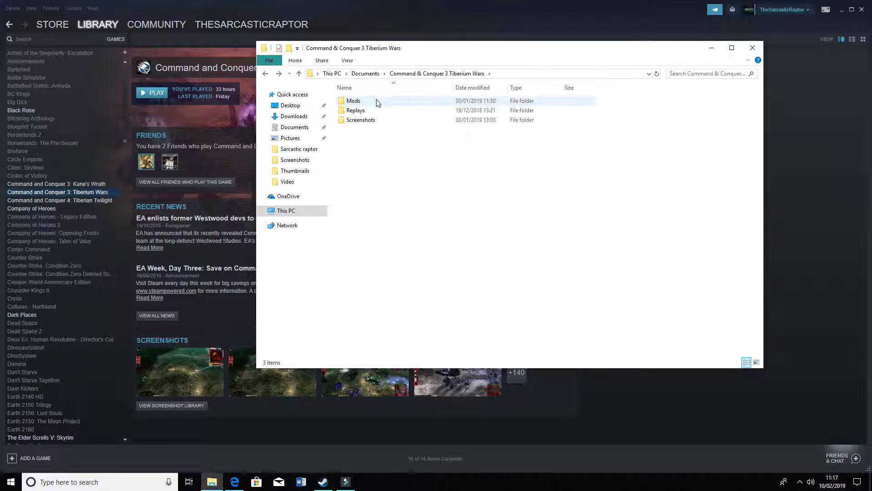
double_click(351, 102)
click(266, 74)
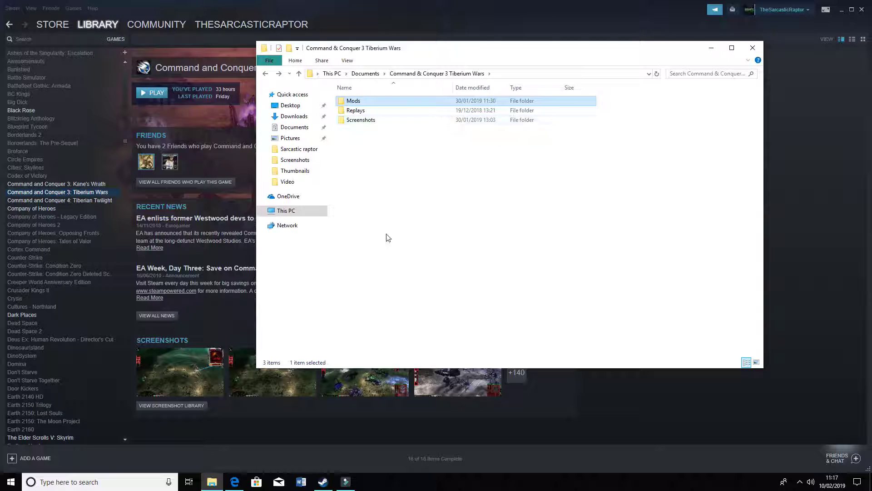
double_click(370, 104)
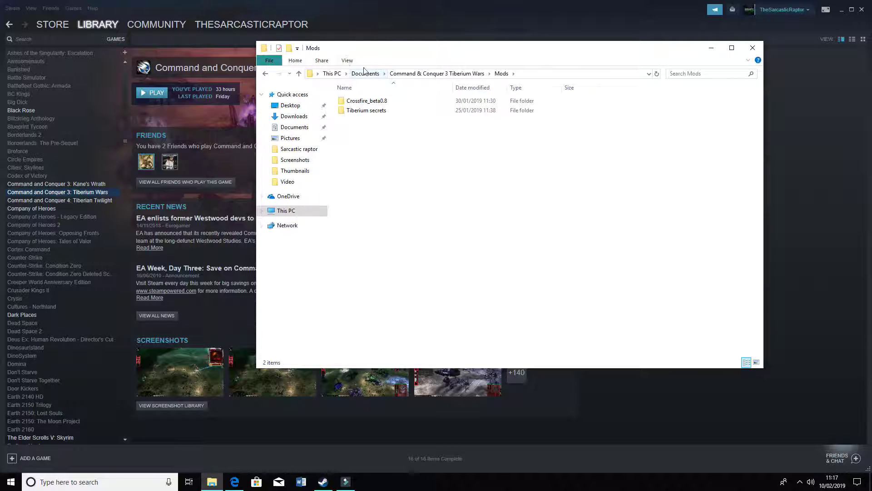
click(265, 74)
click(753, 48)
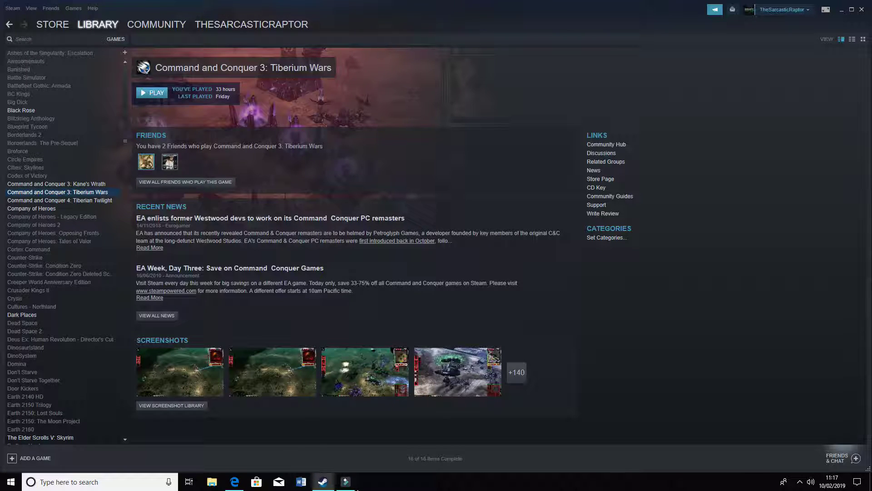
- Examine the files in the Crossfire_beta0.8 and Tiberium secrets folders inside the Tiberium Wars Mods folder under Documents
click(211, 481)
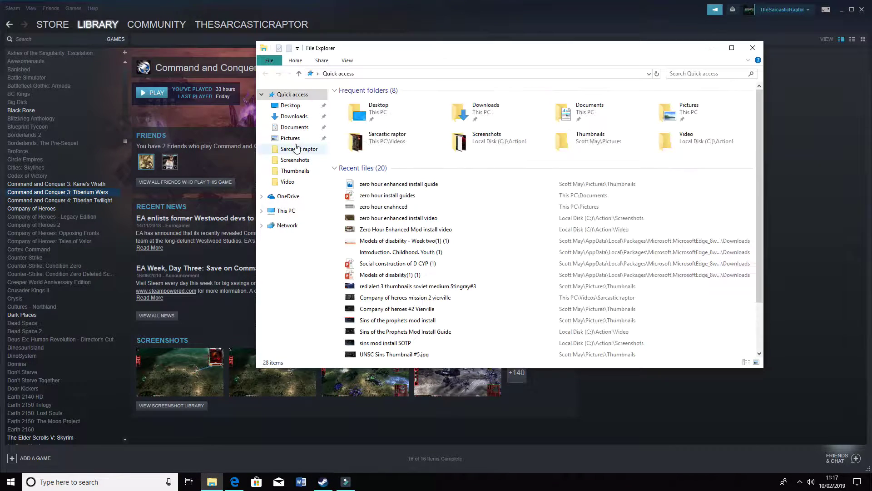
click(293, 129)
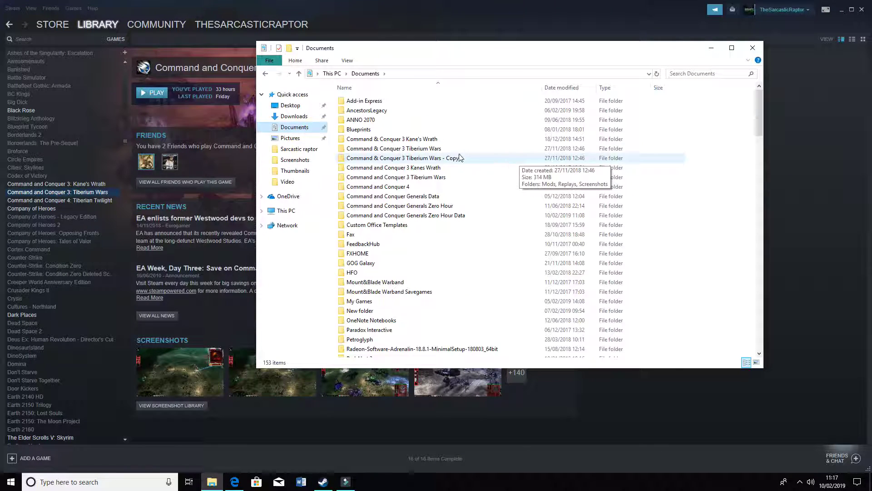
double_click(448, 152)
double_click(389, 102)
double_click(399, 102)
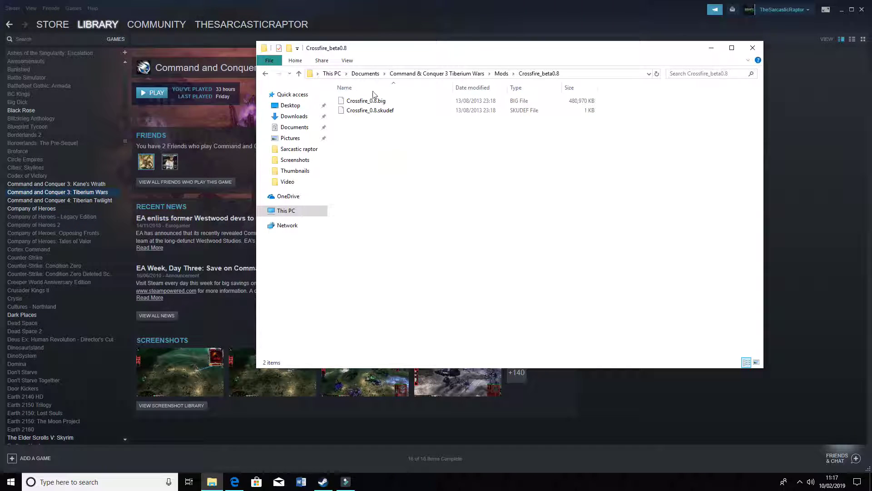
click(265, 74)
double_click(406, 111)
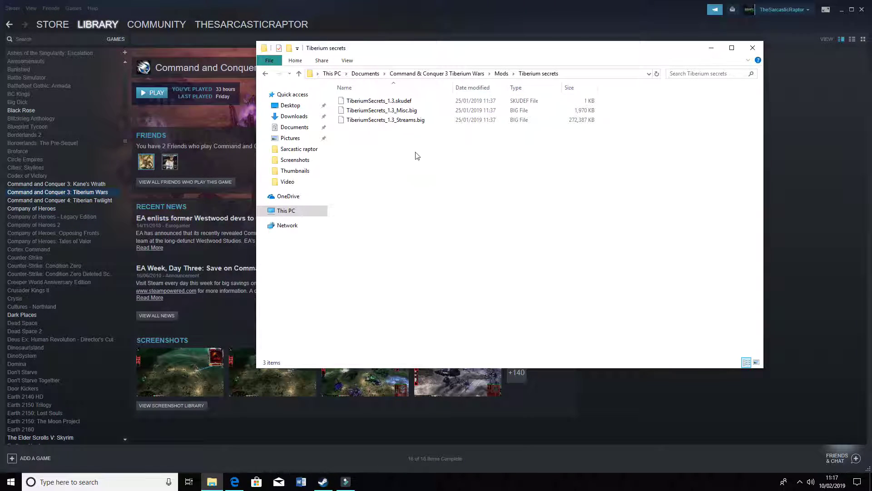
click(753, 47)
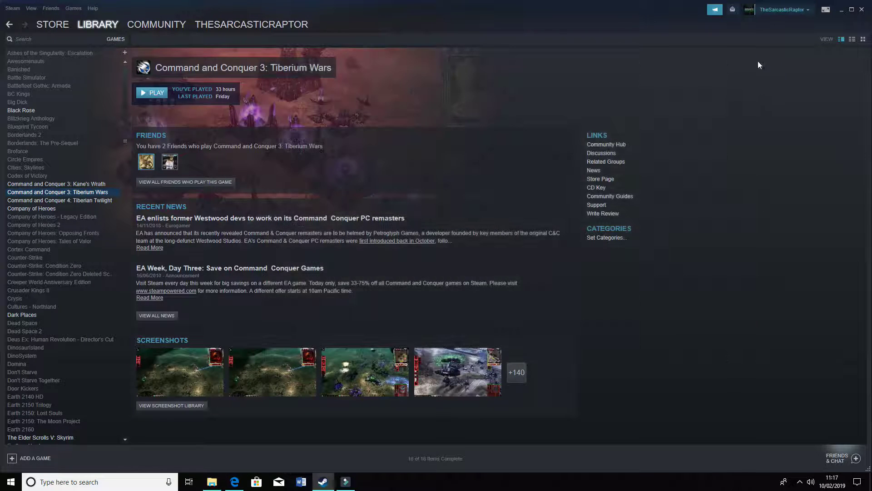
- Set the launch options of Command and Conquer 3: Tiberium Wars to "-ui" in its Steam properties
click(64, 216)
click(98, 193)
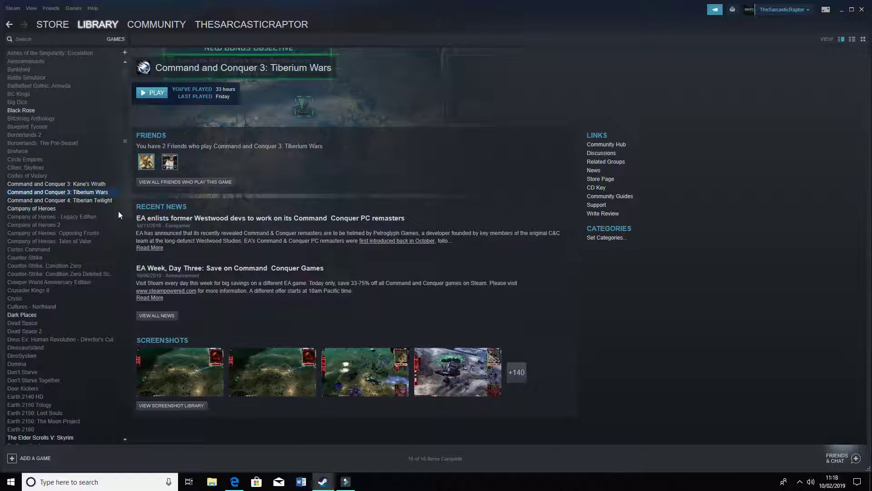
right_click(97, 192)
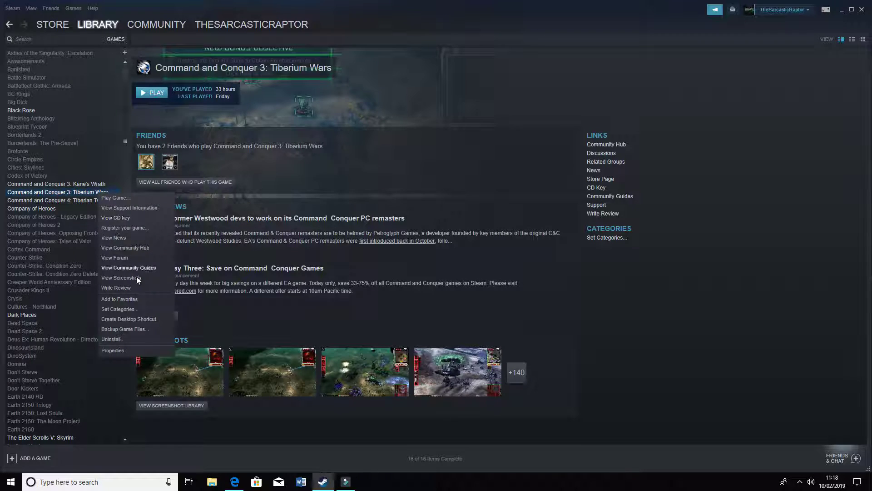
click(118, 350)
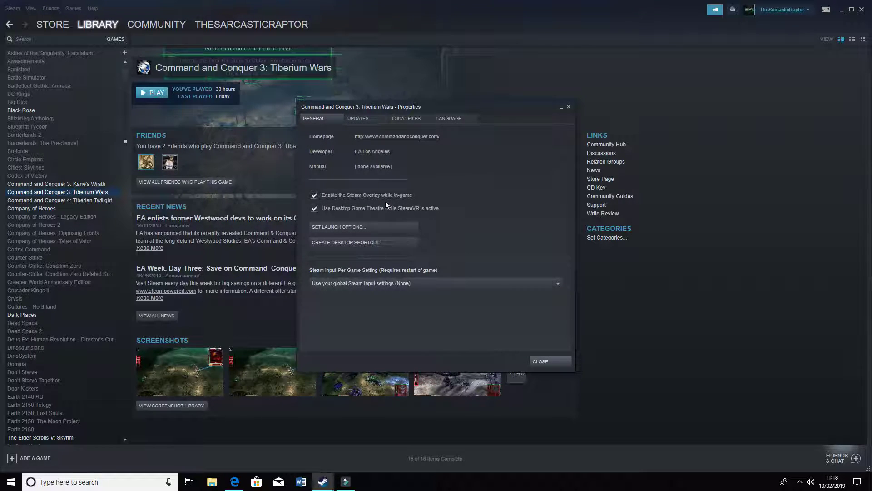
click(391, 229)
text(-ui)
drag(376, 241, 341, 241)
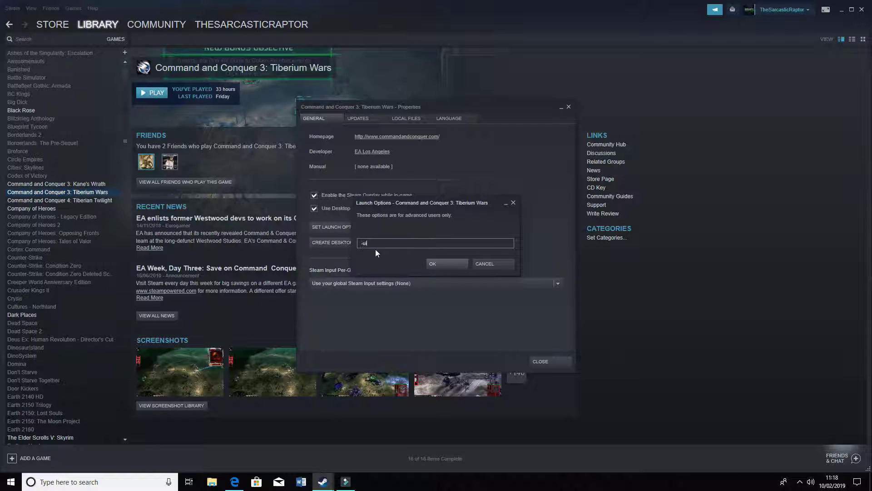
drag(377, 244, 341, 242)
click(439, 261)
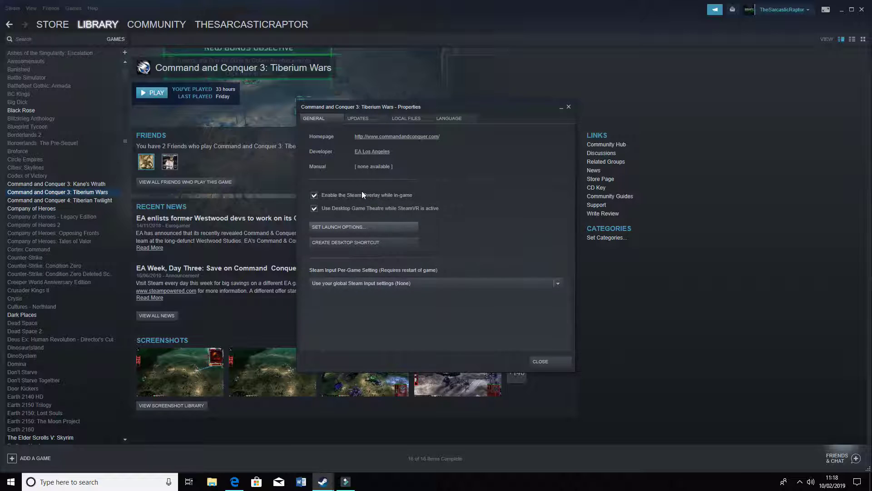
click(568, 107)
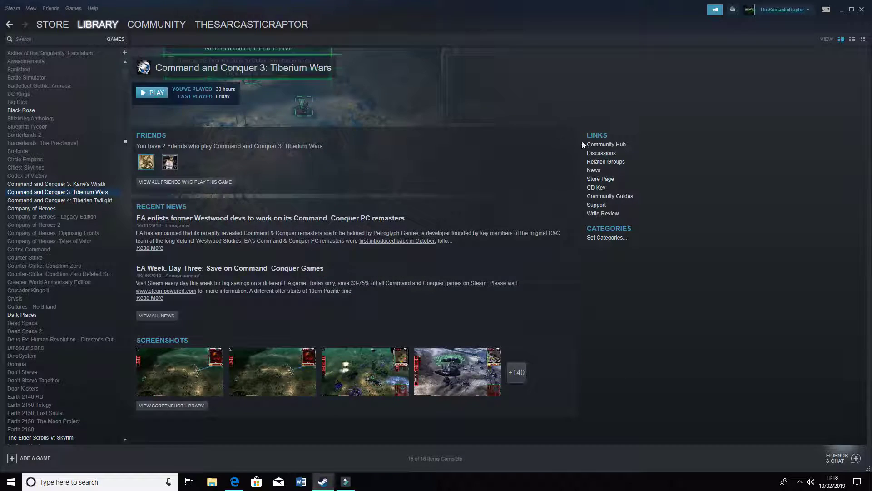
- Start Command and Conquer 3: Tiberium Wars from the Steam library
click(27, 126)
click(90, 190)
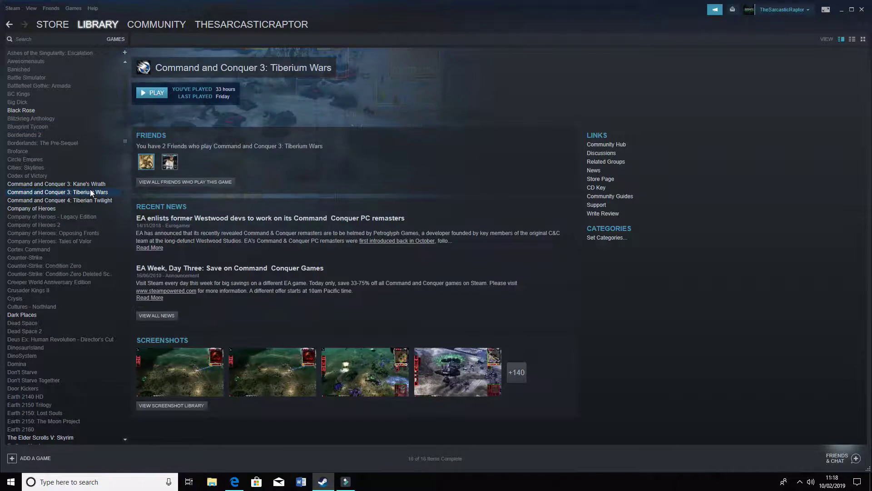
right_click(91, 195)
click(105, 201)
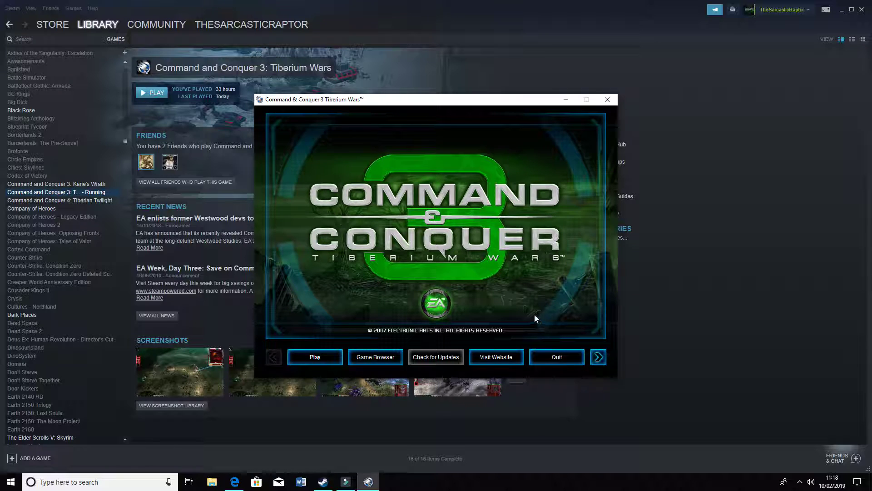
- Launch the game with the TiberiumSecrets 1.3 mod from the launcher's Game Browser
click(392, 359)
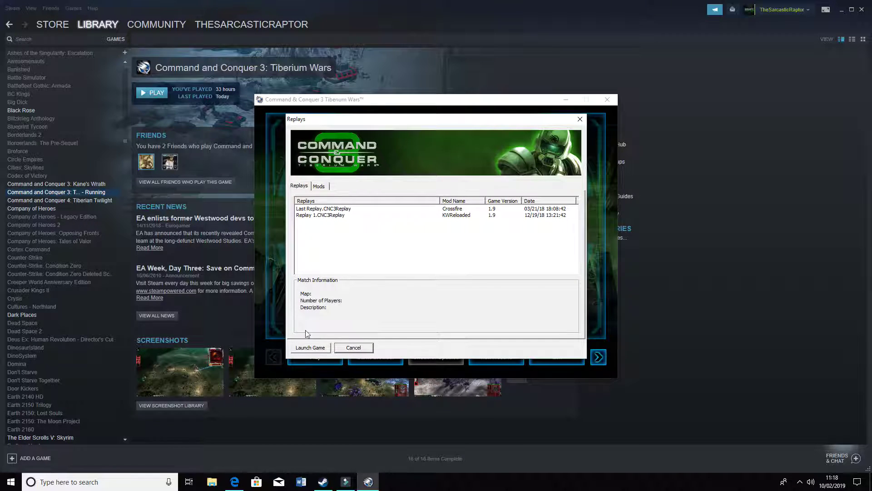
click(320, 186)
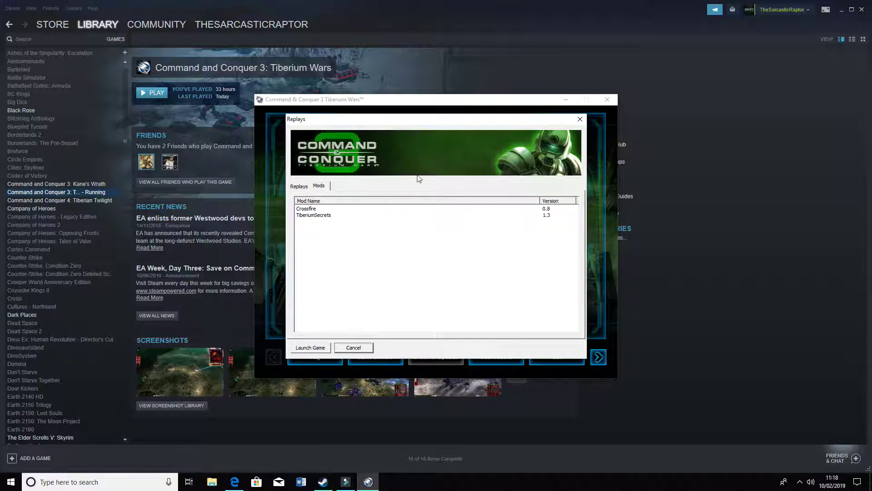
click(313, 209)
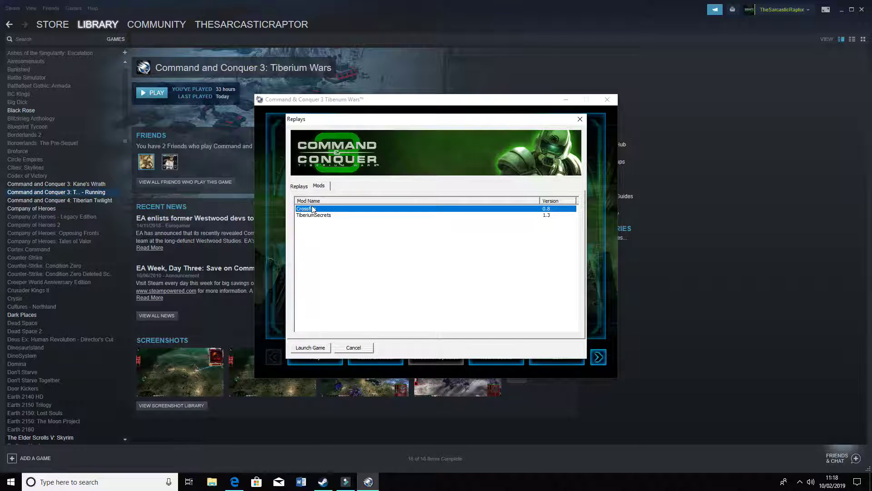
click(395, 280)
click(329, 216)
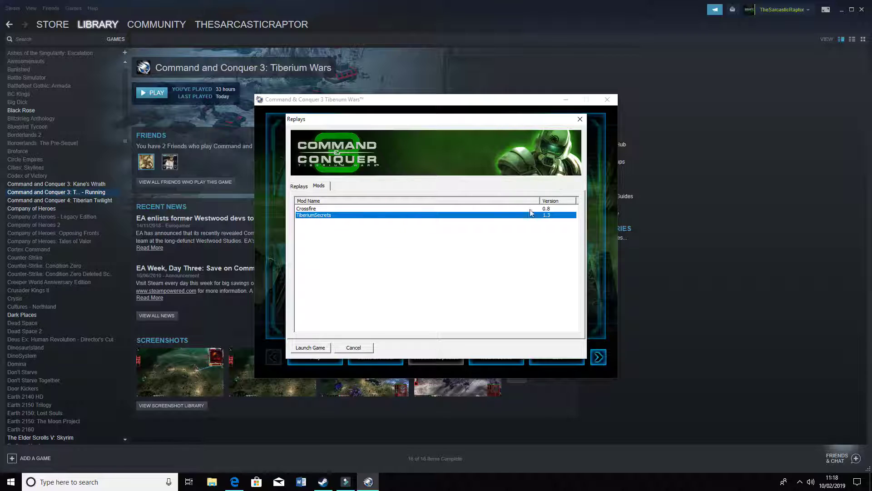
click(310, 347)
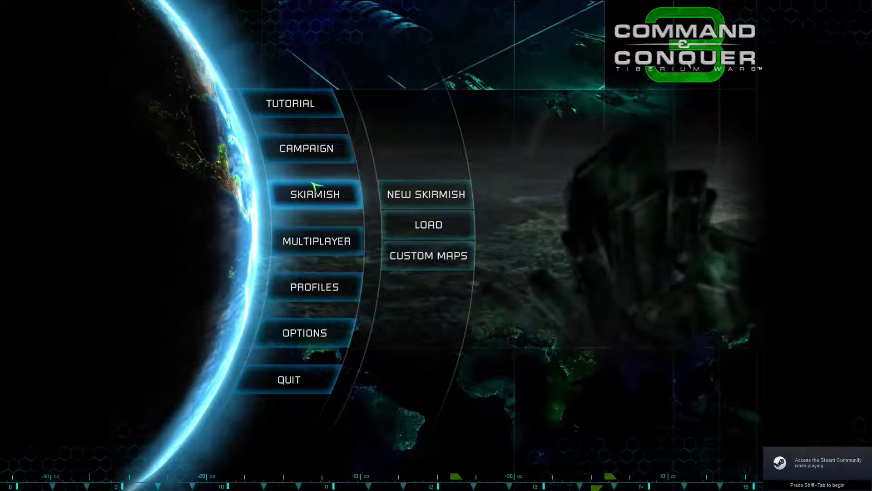
- Set up a new skirmish and open the list of sides for the first player
click(307, 148)
click(318, 194)
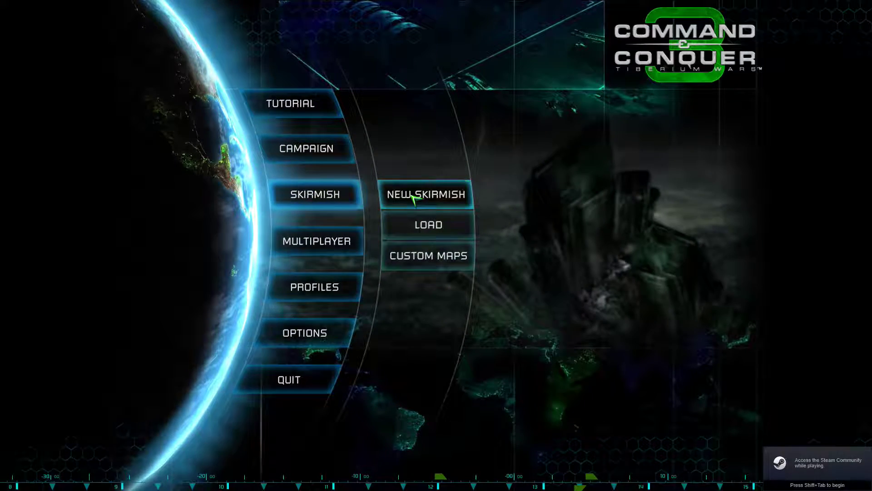
click(395, 195)
click(425, 301)
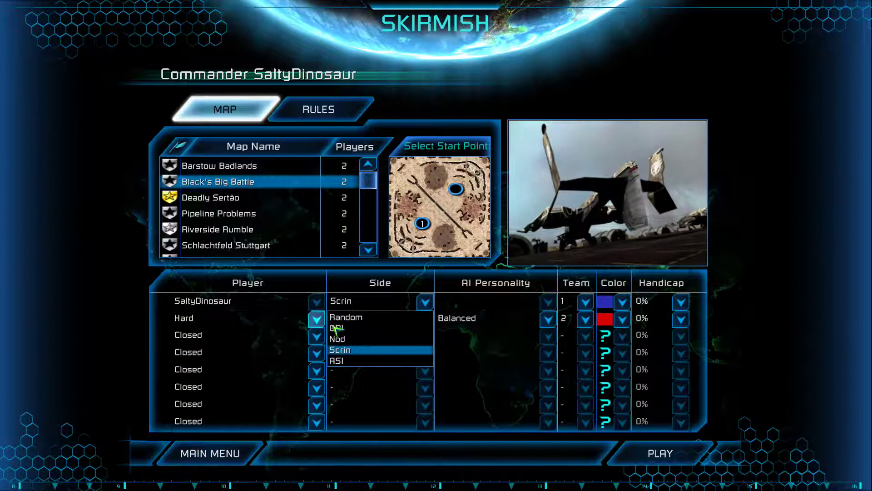
- Choose RSI as the first player's side in the skirmish setup
click(341, 361)
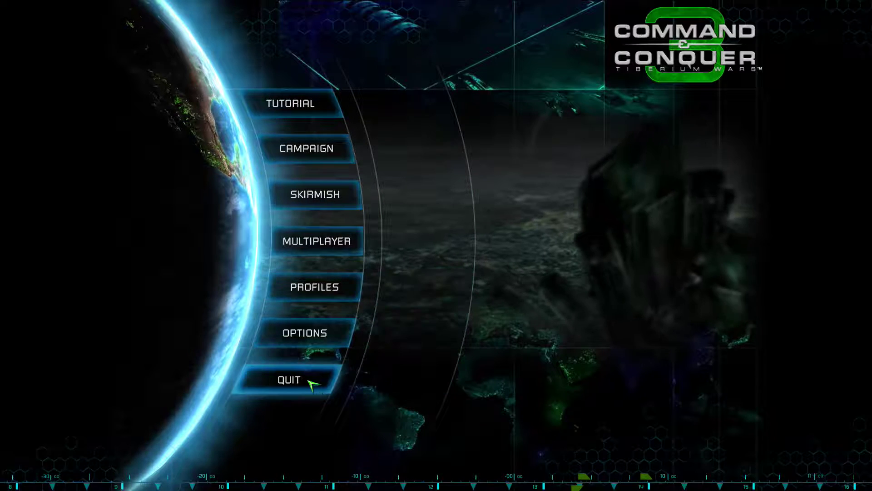
- Return to Command and Conquer 3: Tiberium Wars in the Steam library and open the mod list in the launcher's Game Browser
key(alt+Tab)
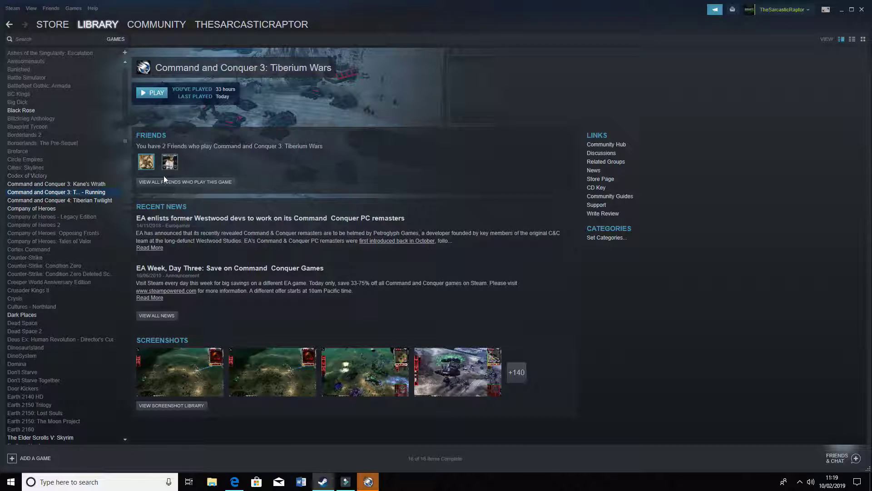
click(96, 199)
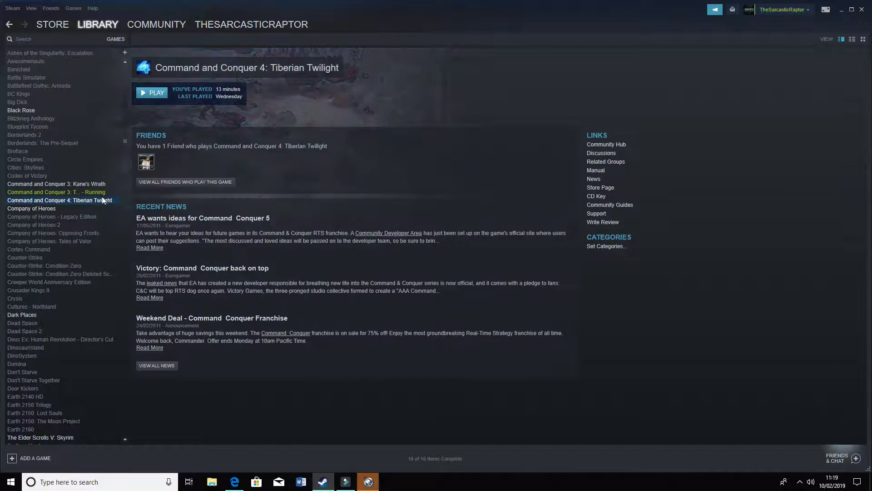
click(98, 185)
click(101, 192)
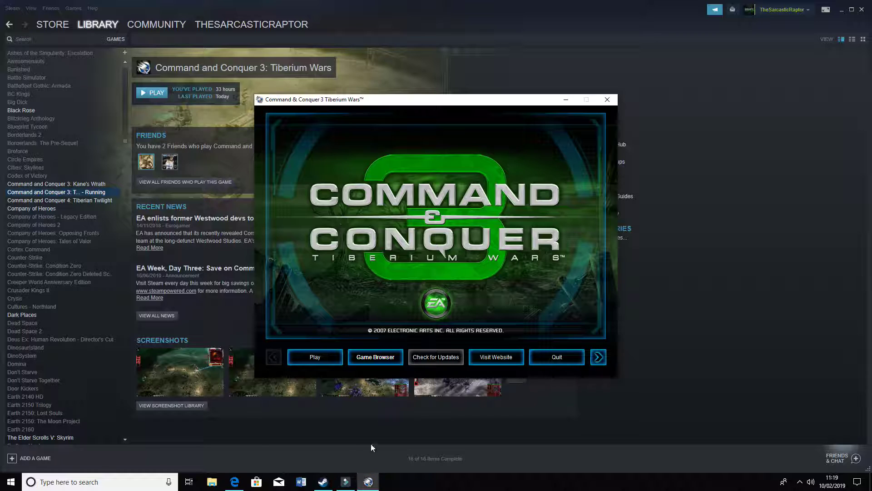
click(373, 357)
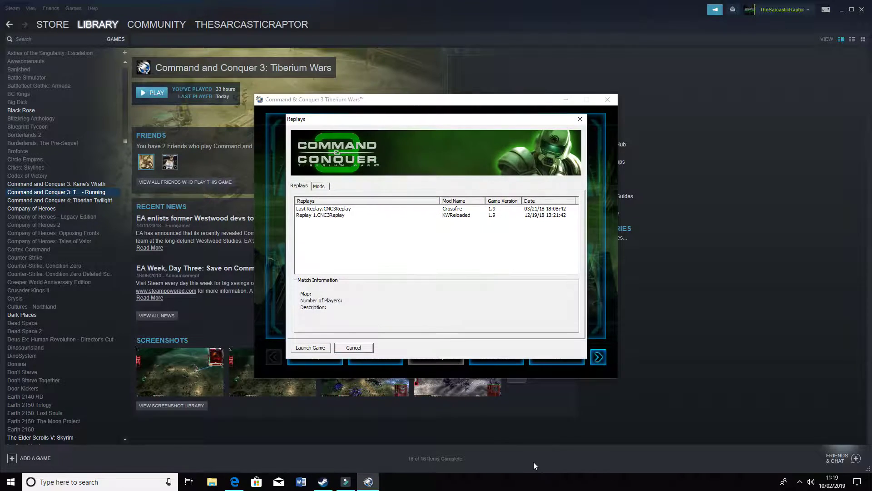
click(319, 186)
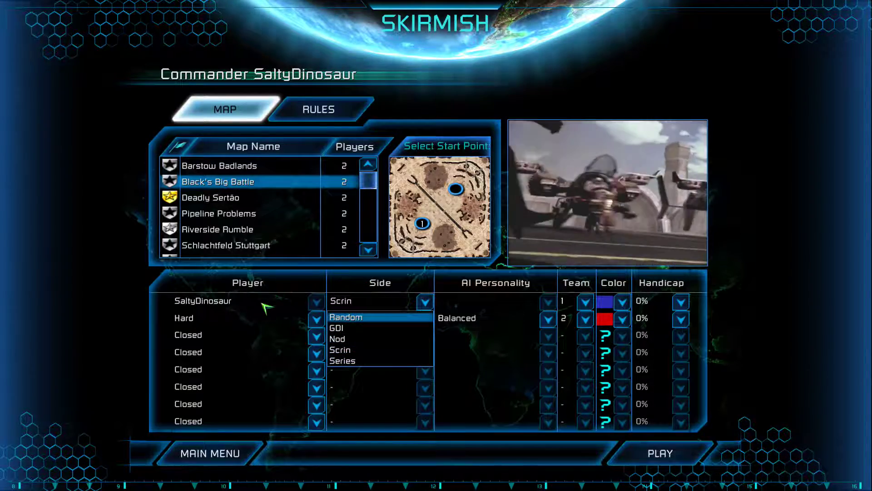
- Check the sides offered to the first player and the options for a closed player slot in the skirmish setup
click(257, 303)
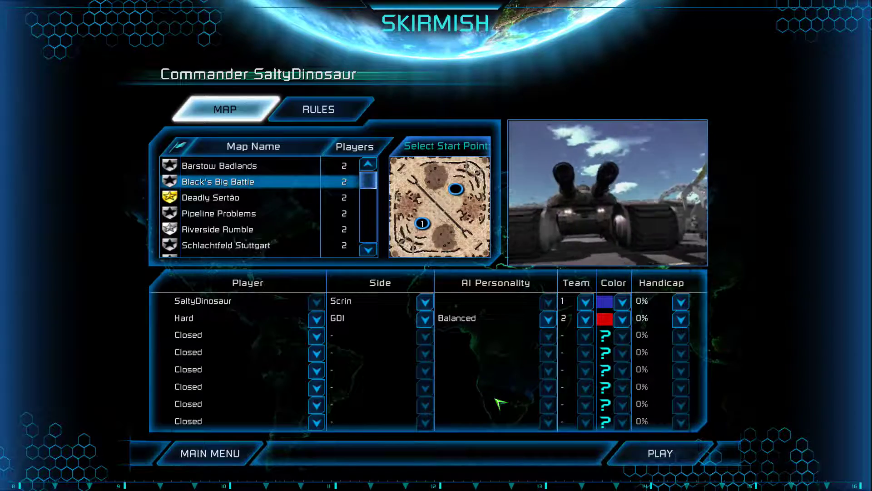
click(424, 302)
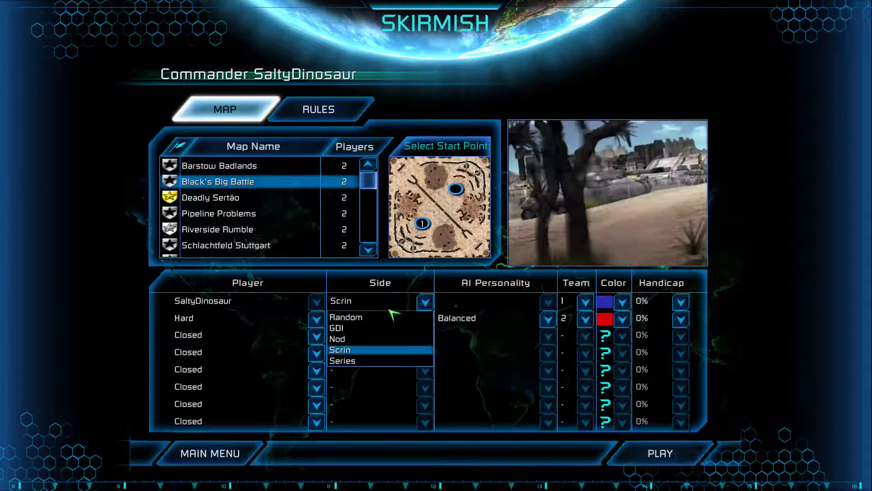
click(317, 337)
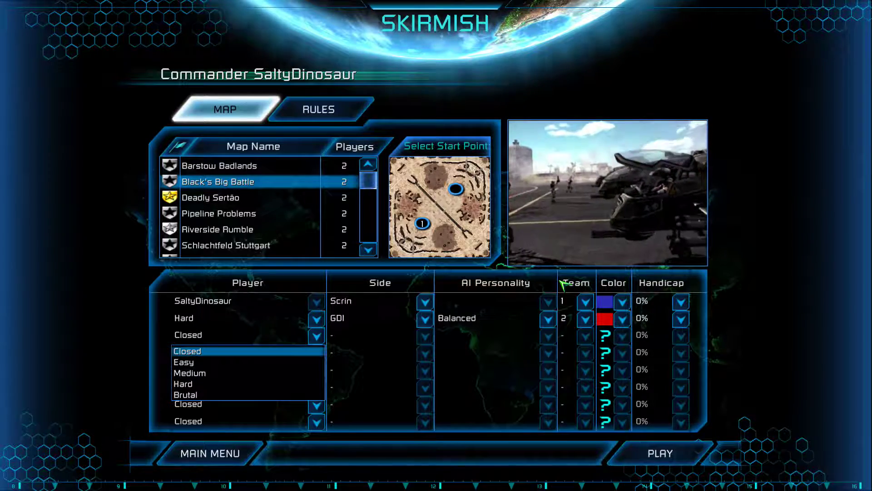
click(391, 366)
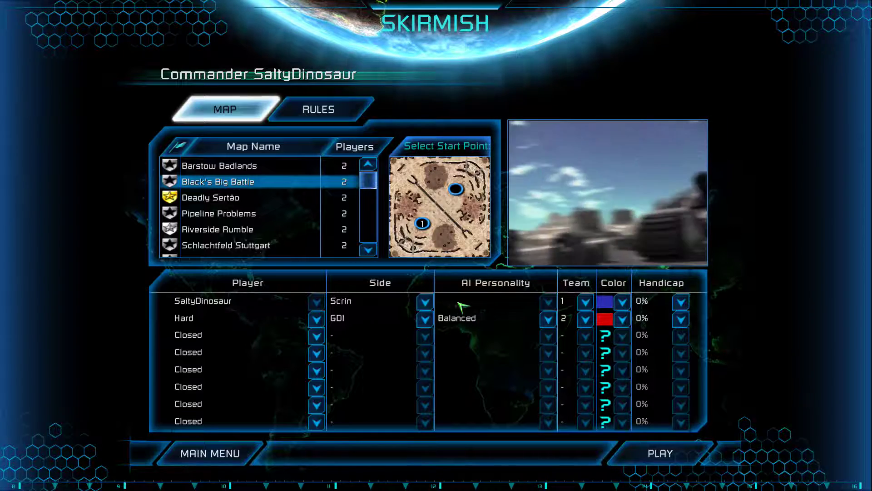
click(372, 221)
click(373, 220)
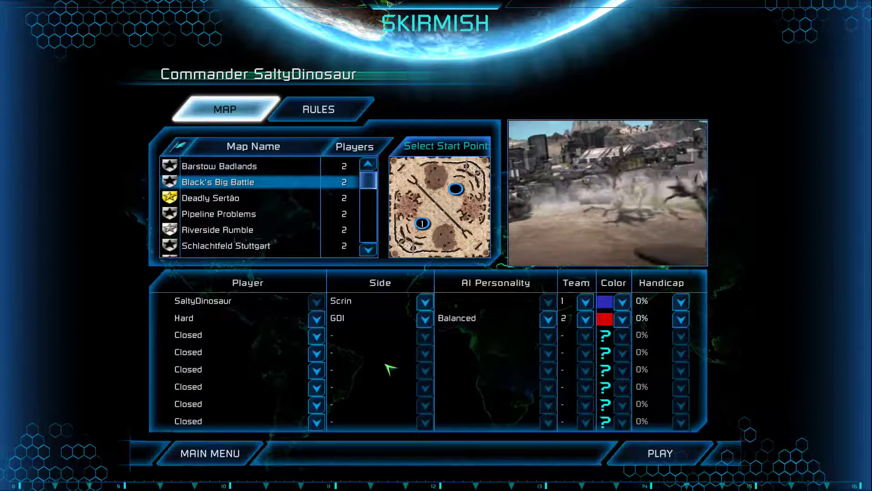